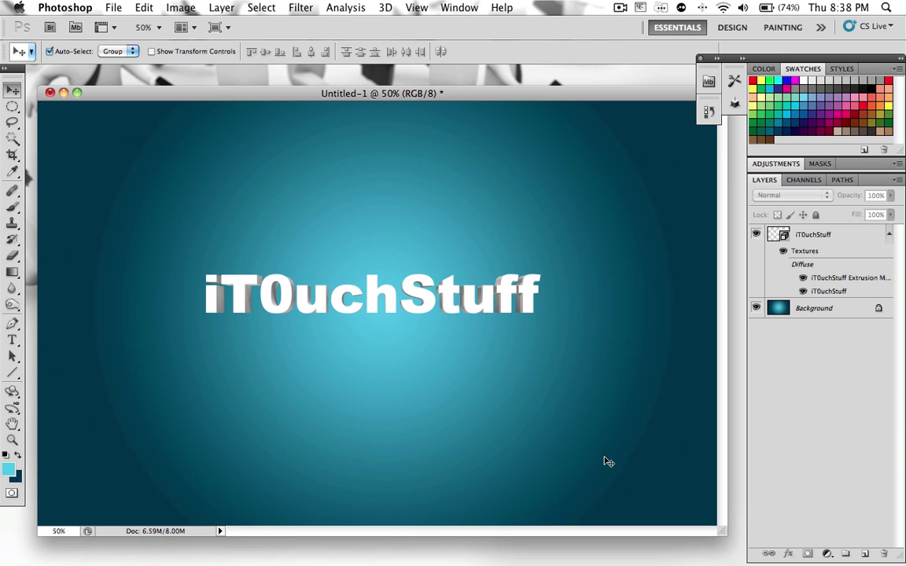
Step: Close the open document with the finished 3D text without saving it
drag(453, 93, 482, 99)
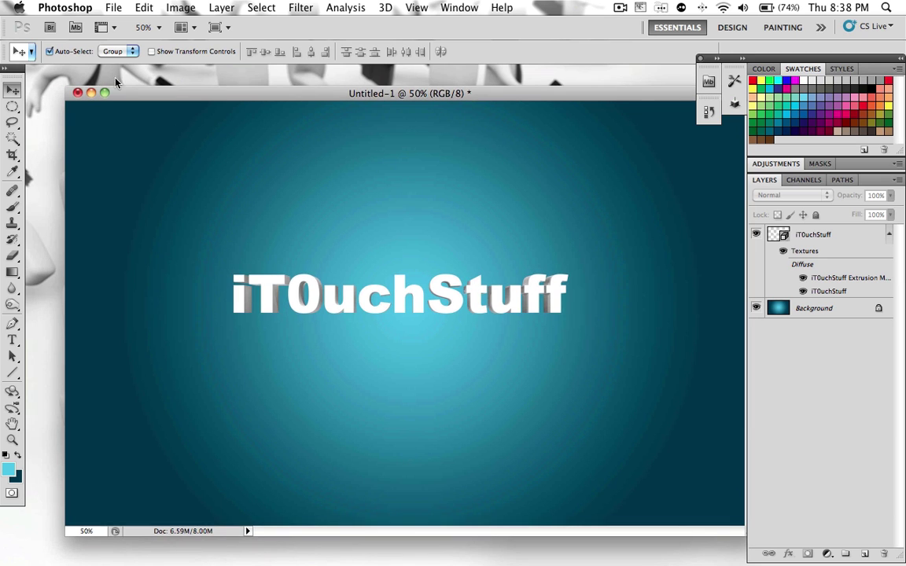
click(77, 93)
click(404, 213)
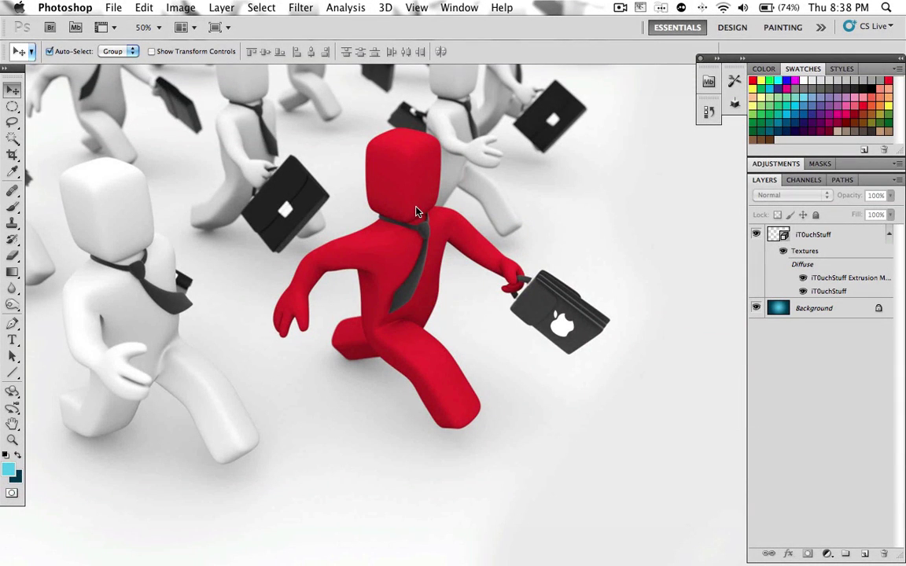
Step: Create a new blank document 1920 pixels wide and 1200 pixels high
click(110, 7)
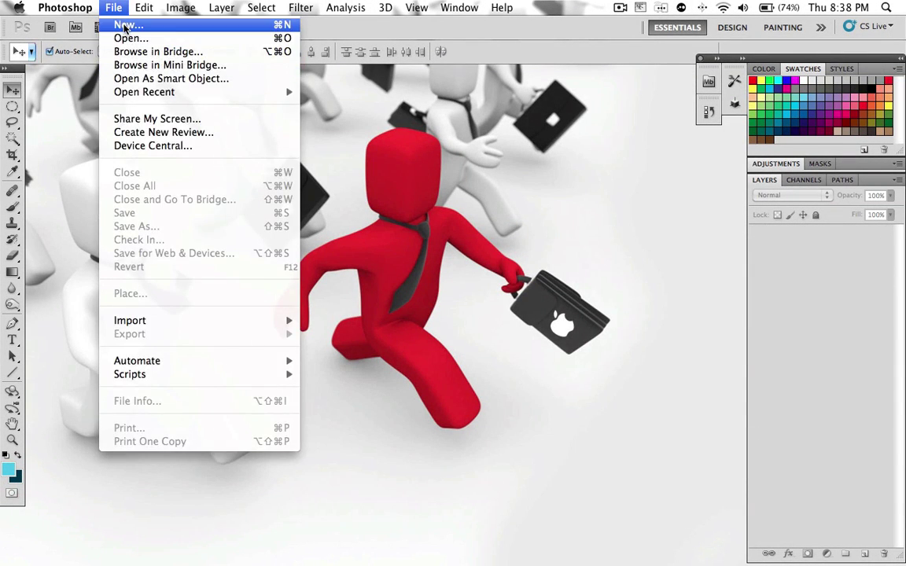
click(126, 26)
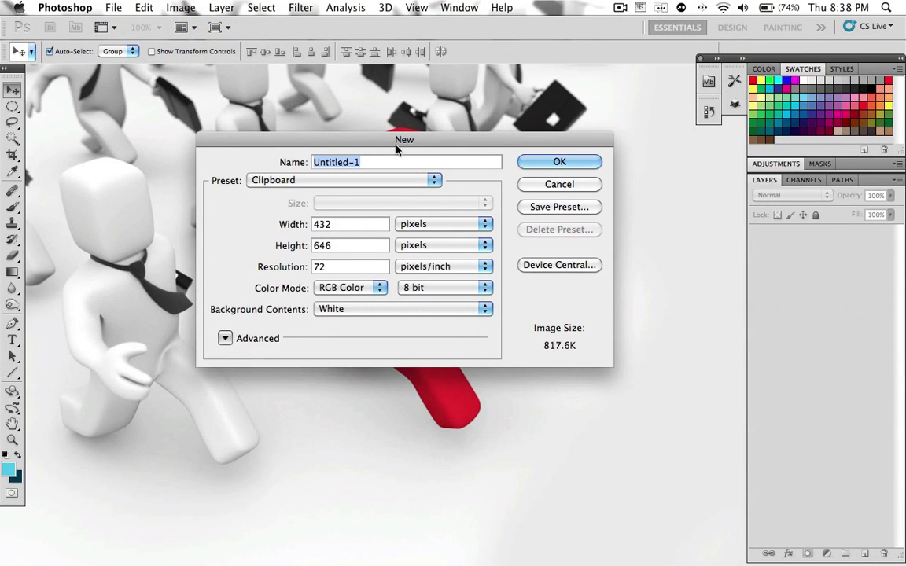
drag(397, 149, 412, 165)
double_click(360, 240)
text(1)
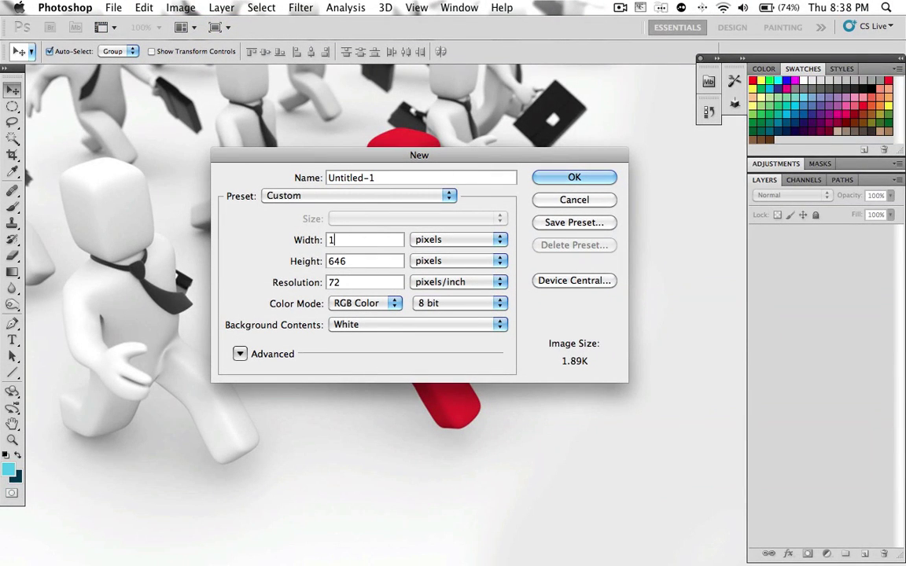
text(920)
key(Tab)
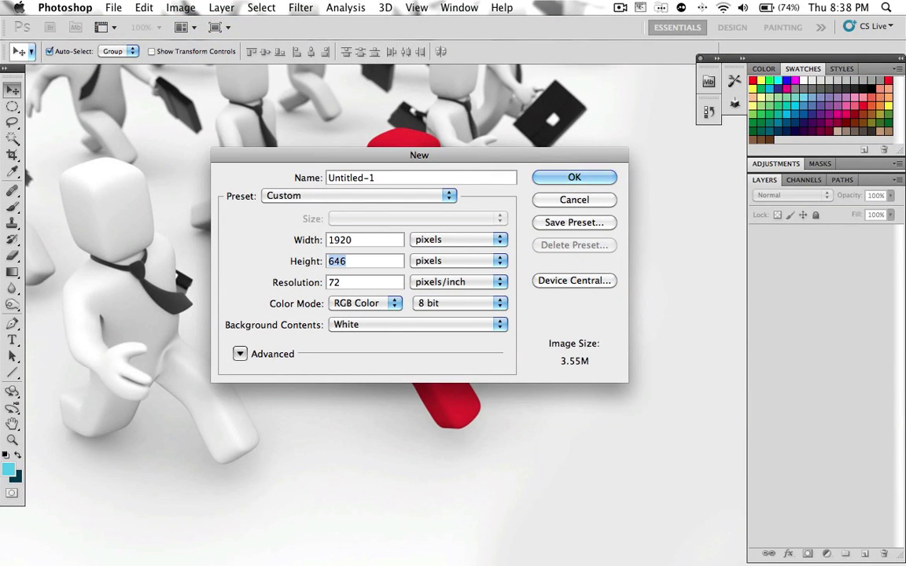
text(1200)
key(Return)
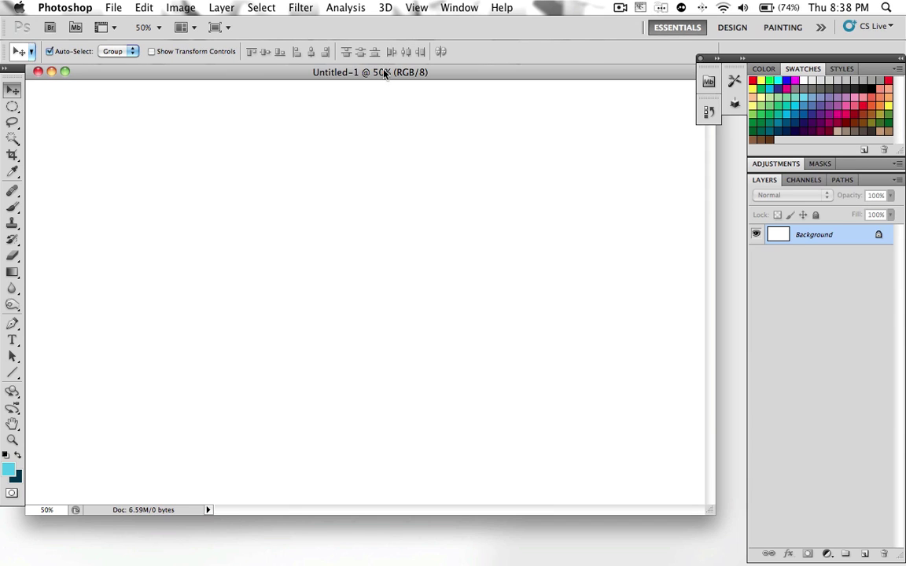
drag(385, 73, 403, 84)
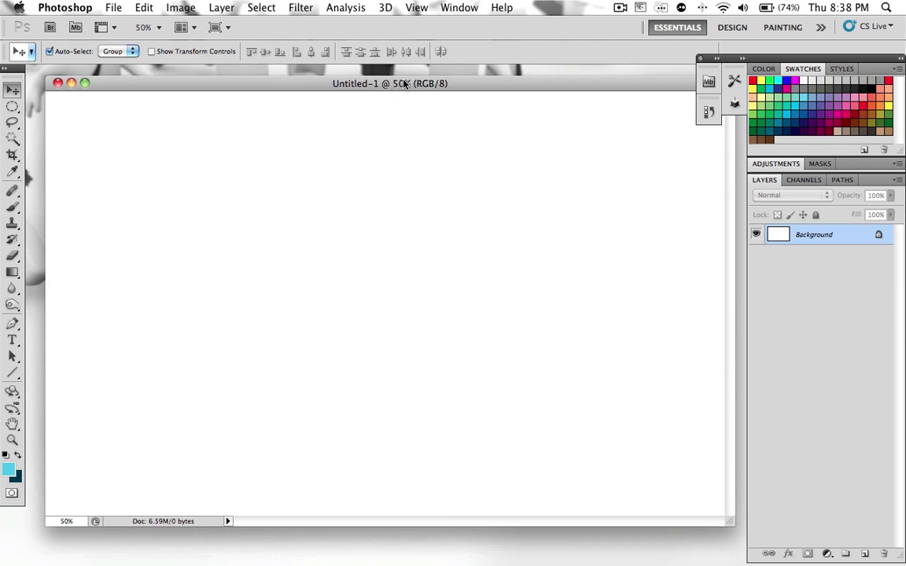
Step: Convert the locked Background into a regular, editable layer with the default layer settings
double_click(817, 236)
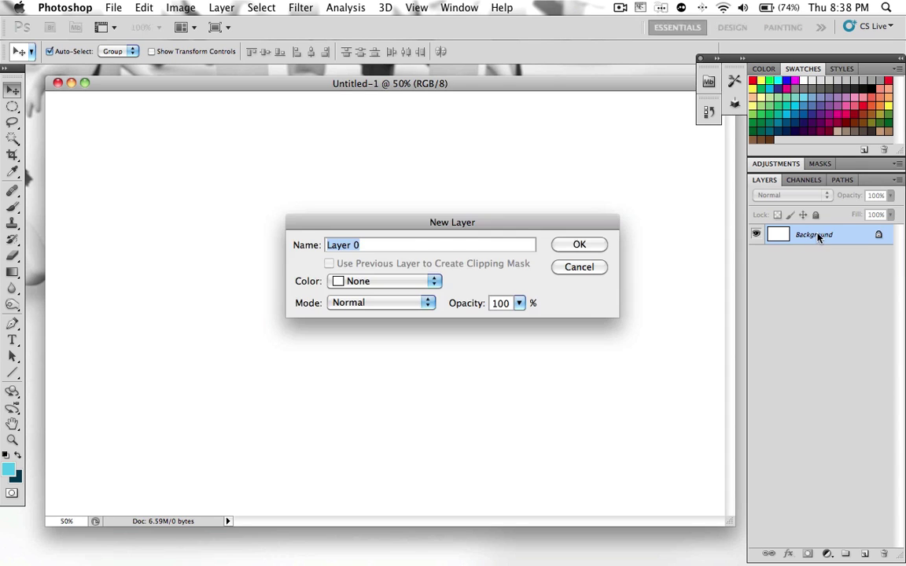
click(579, 246)
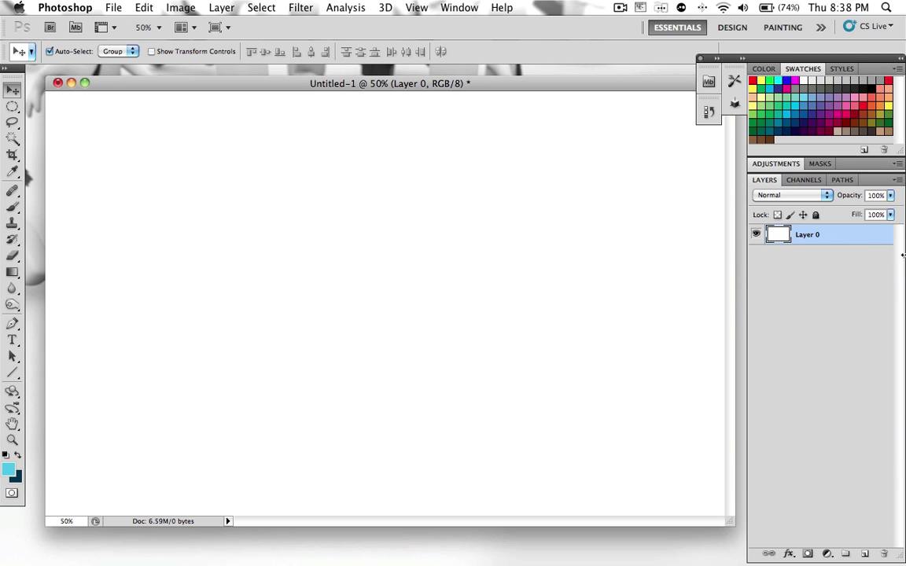
mouse_move(505, 84)
mouse_down()
mouse_move(485, 93)
mouse_move(502, 93)
mouse_up()
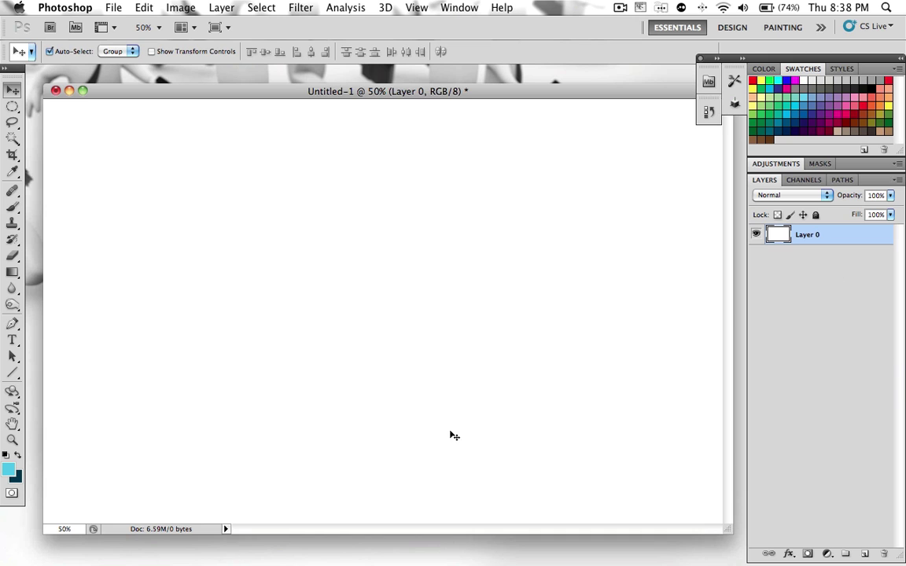
Step: Set the foreground colour to light blue 5ac5ed and the background colour to dark blue 00354d
click(9, 472)
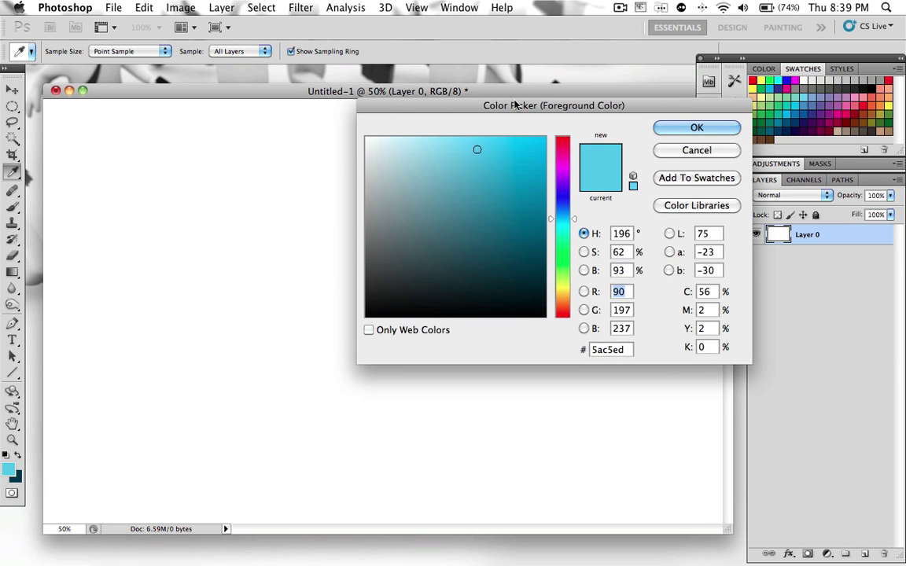
drag(515, 104, 390, 137)
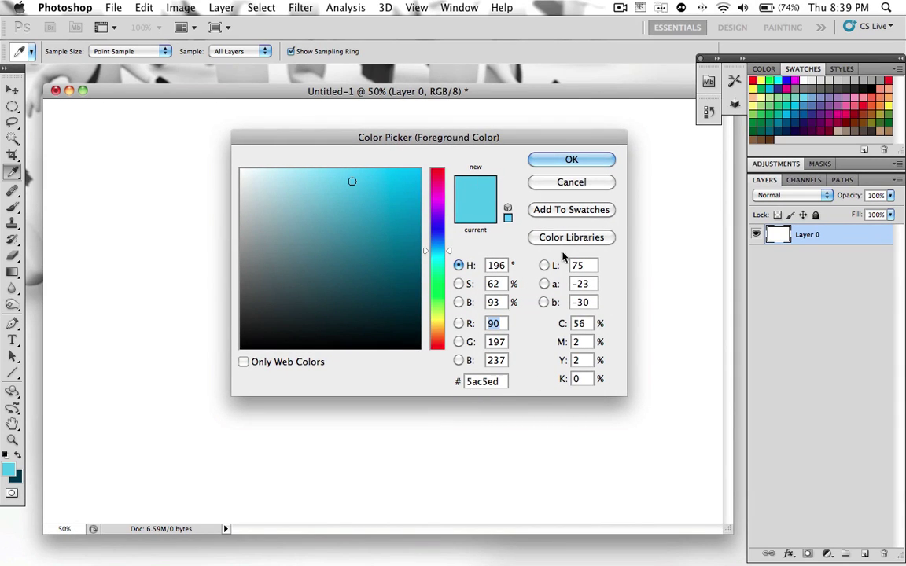
click(577, 161)
key(v)
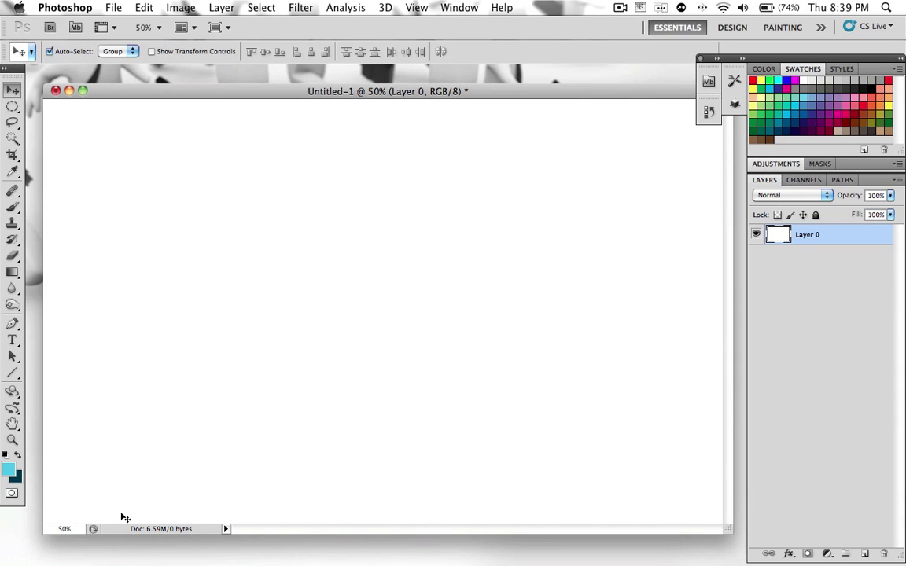
click(19, 480)
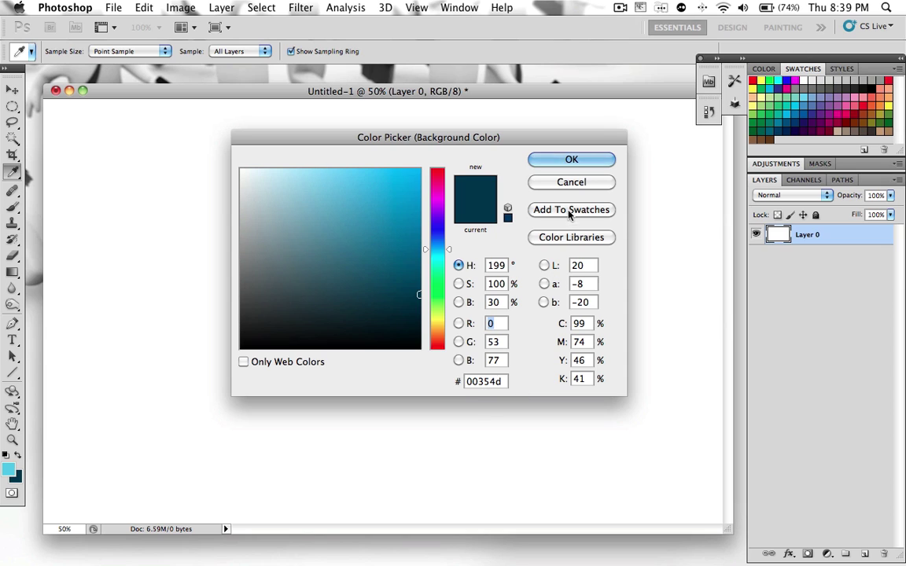
click(571, 160)
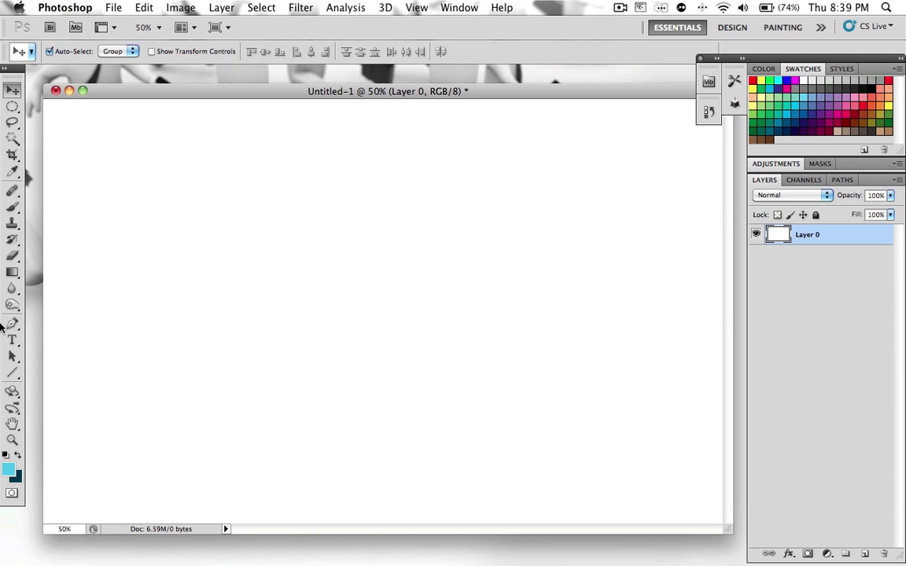
Step: Set up the Gradient tool with the Foreground to Background preset and the radial gradient style
click(12, 272)
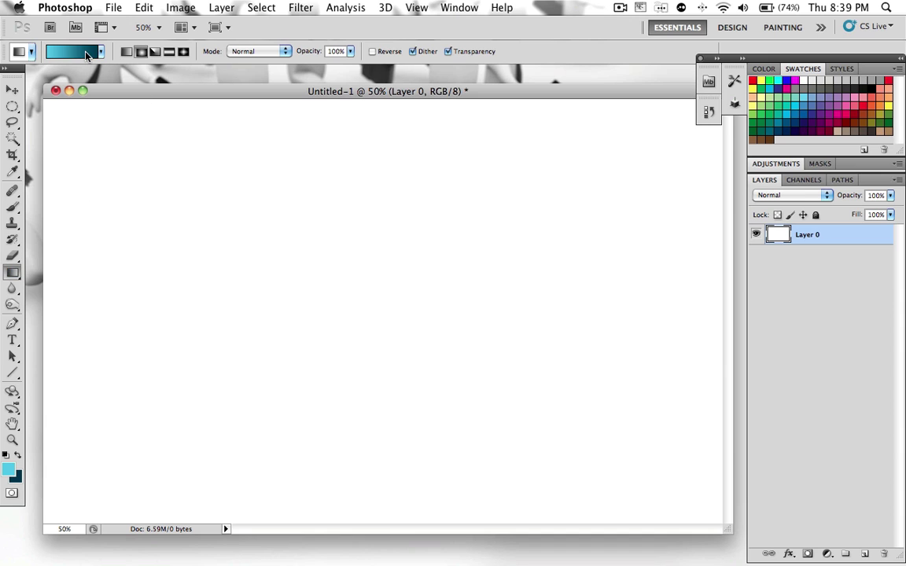
click(86, 55)
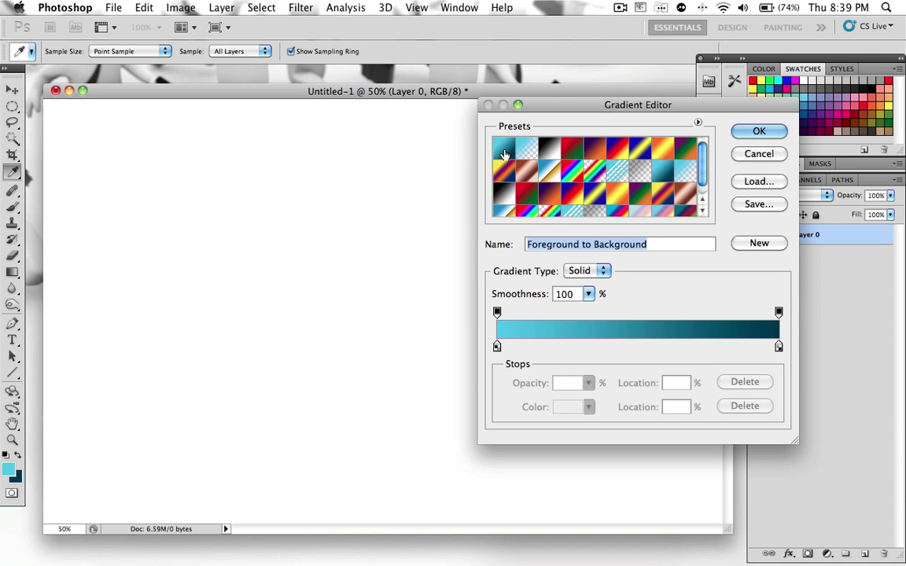
click(755, 133)
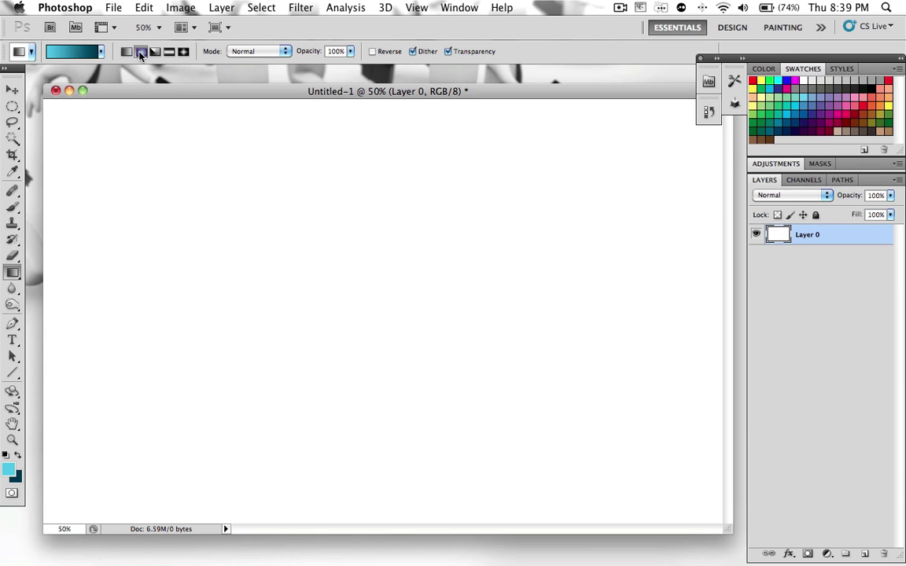
click(140, 52)
drag(432, 93, 411, 91)
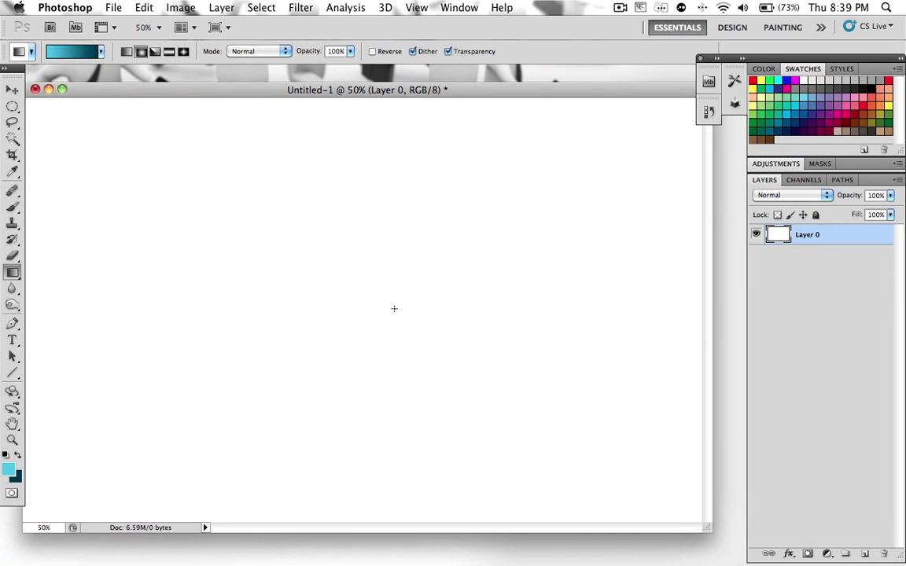
Step: Fill the layer with a radial gradient running from the canvas centre towards the upper-right corner, redoing it with a larger radius
drag(365, 301, 583, 201)
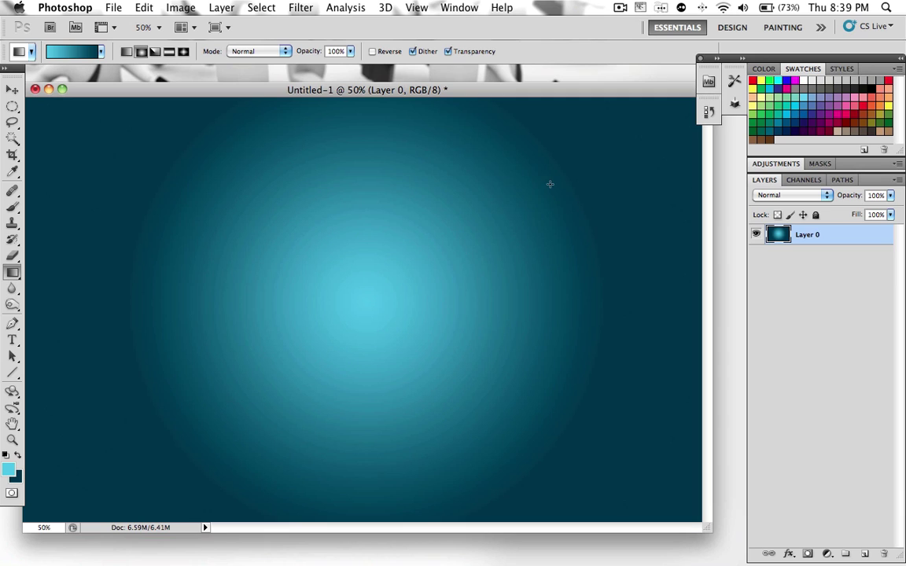
key(ctrl+z)
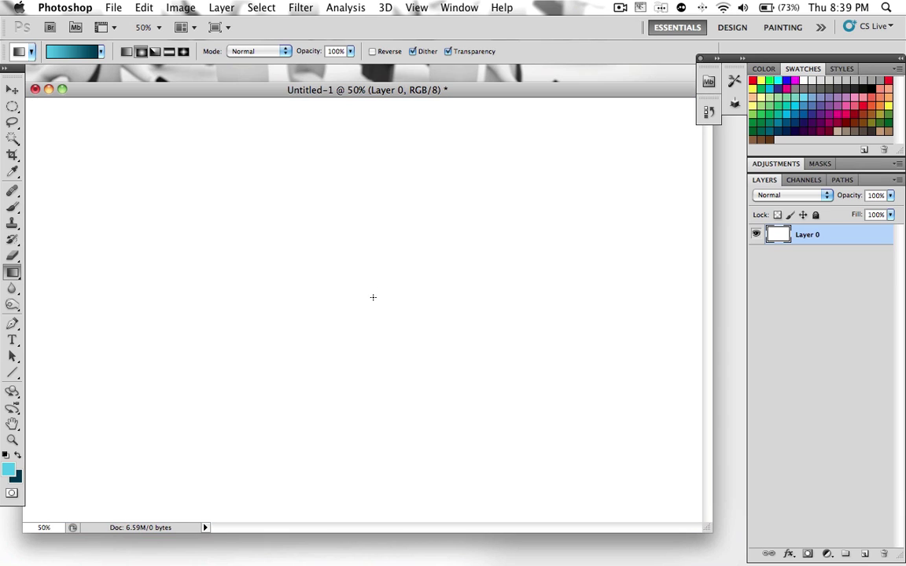
drag(368, 300, 627, 161)
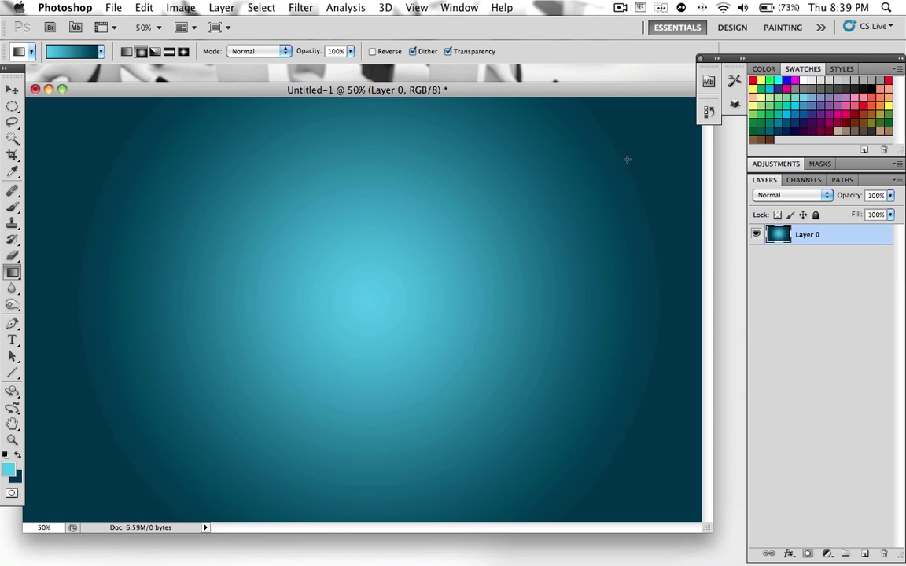
drag(436, 97, 458, 99)
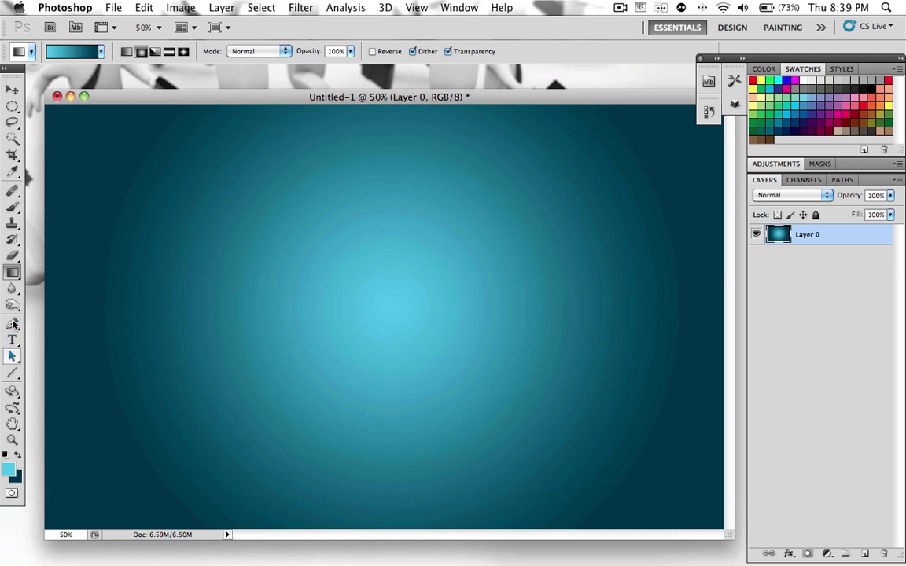
Step: Set the Type tool to the Arial Black font at a size of 150 pt
click(13, 341)
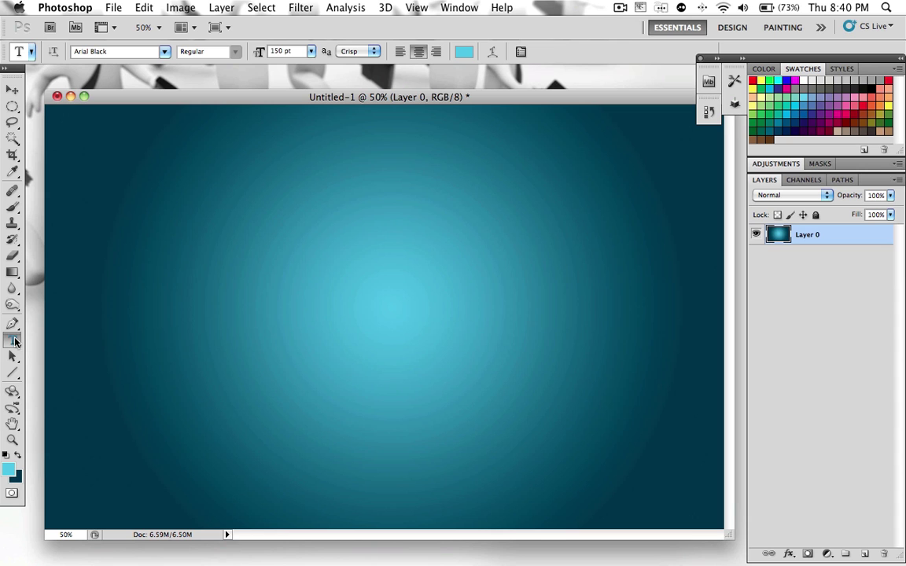
click(165, 51)
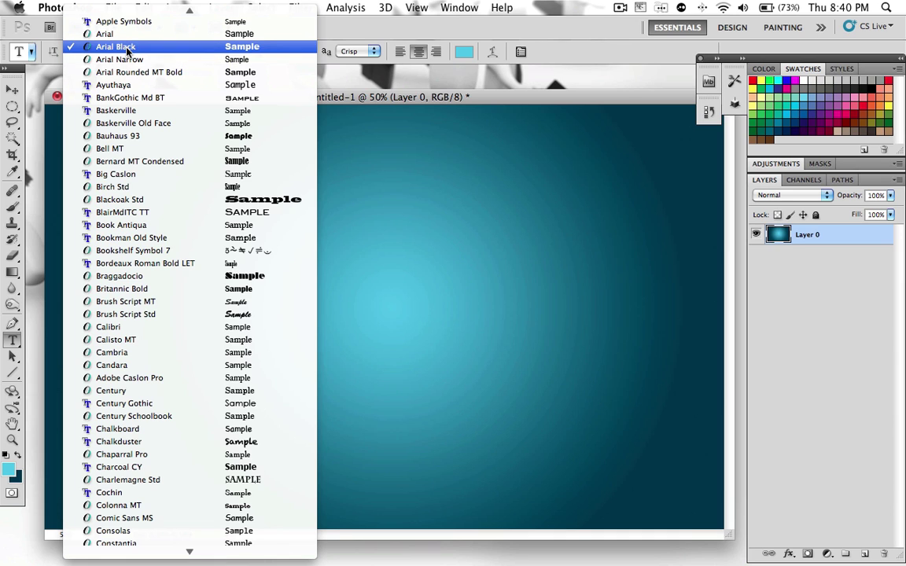
click(128, 48)
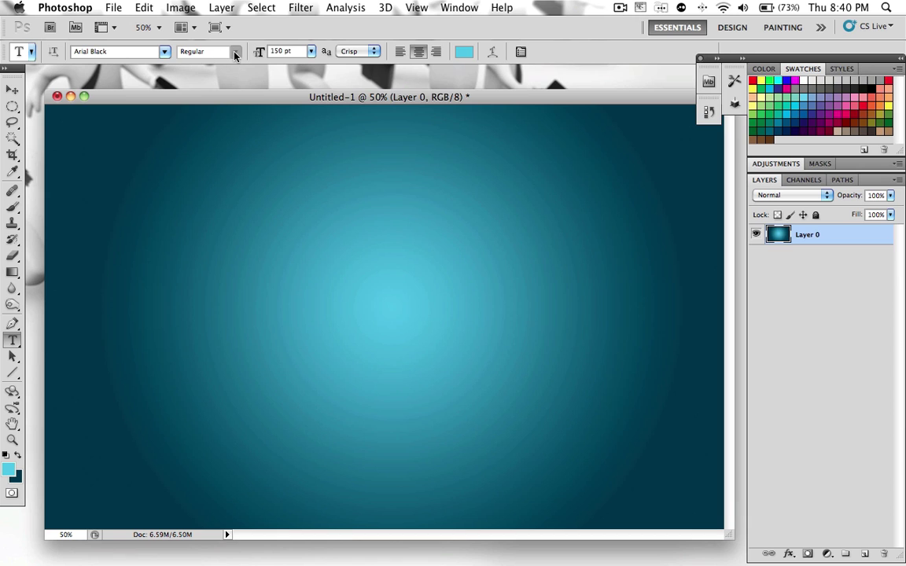
click(298, 52)
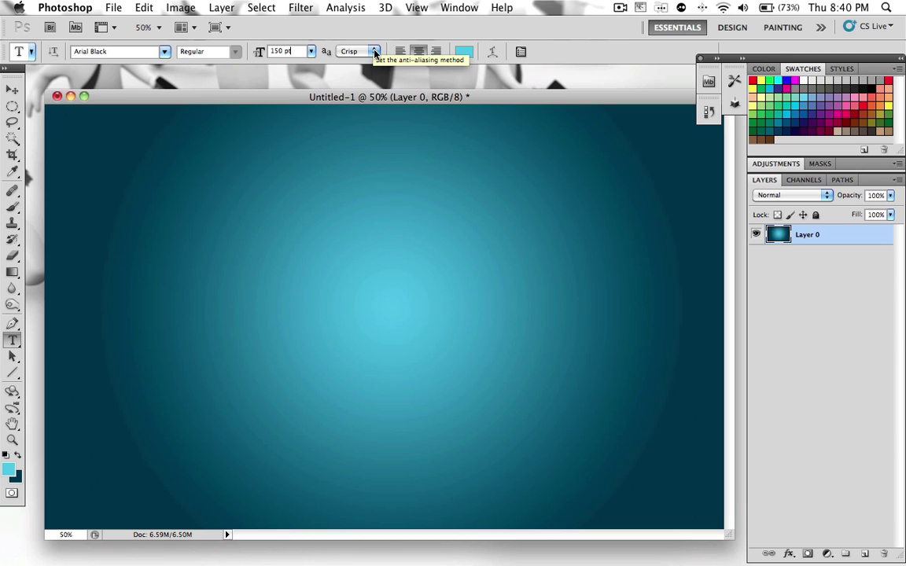
Step: Set the text colour to white
click(466, 52)
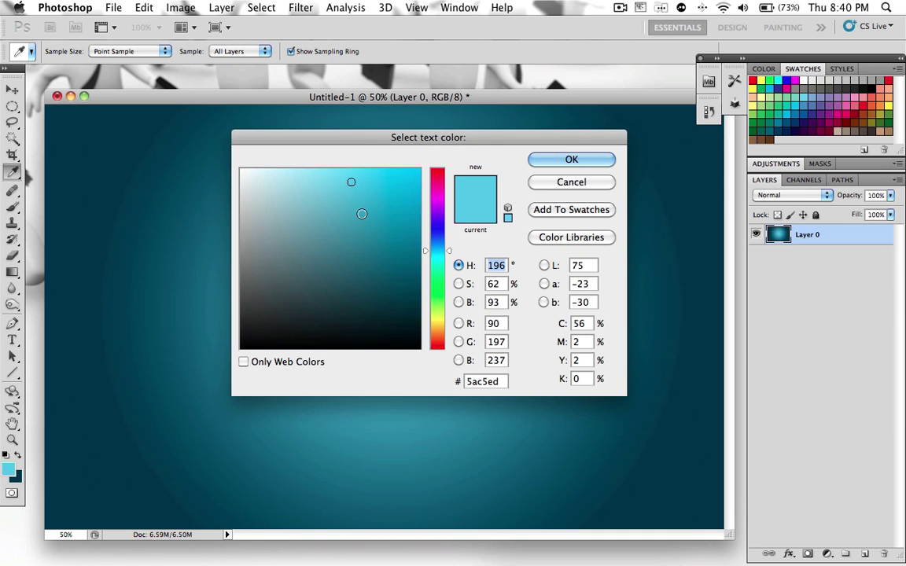
mouse_move(350, 204)
mouse_down()
mouse_move(198, 157)
mouse_move(201, 188)
mouse_move(202, 173)
mouse_move(174, 143)
mouse_up()
click(572, 158)
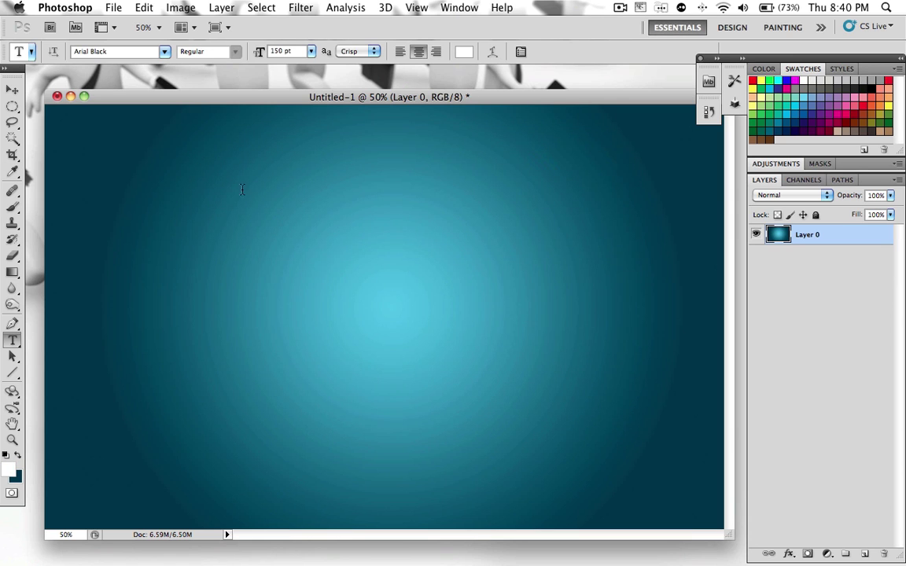
drag(375, 97, 372, 94)
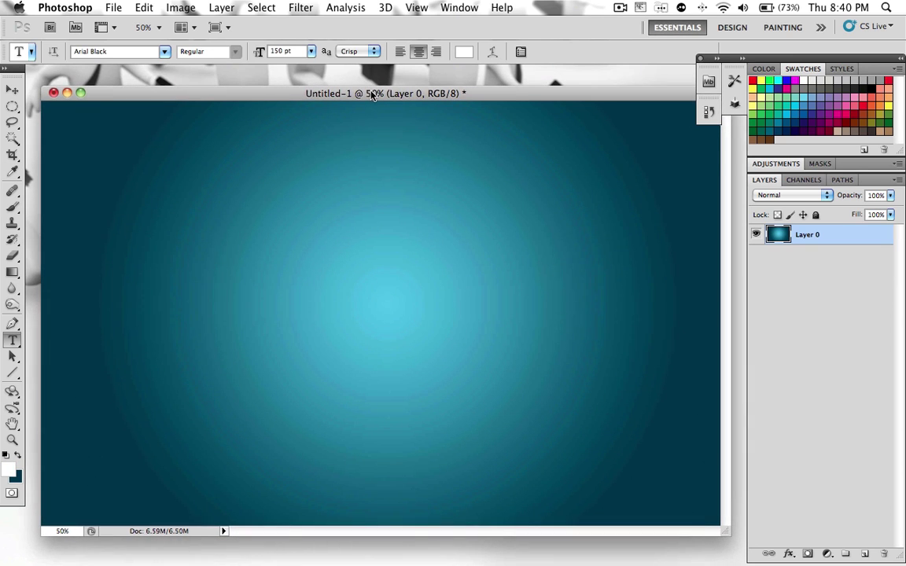
Step: Add the text "iT0uchStuff" to the left half of the canvas as a new text layer
click(203, 290)
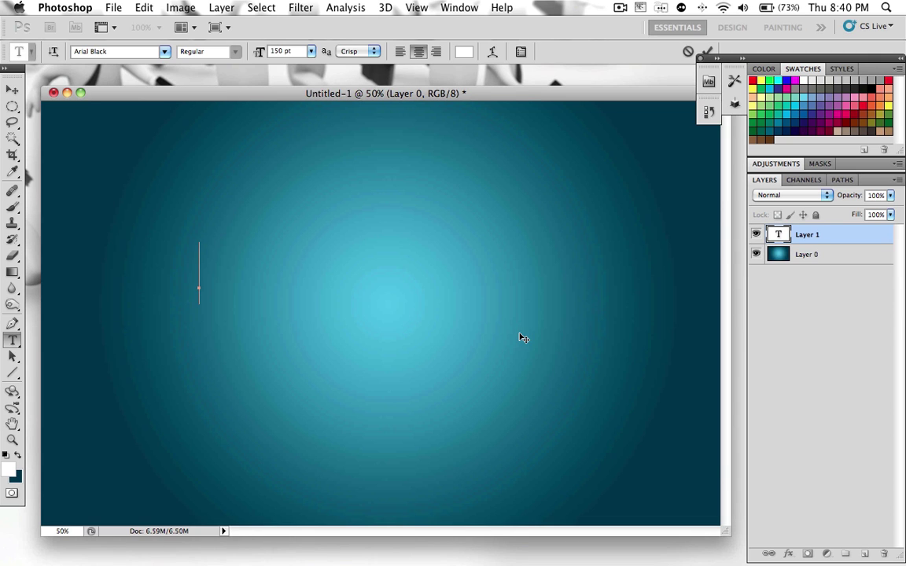
text(iT0uc)
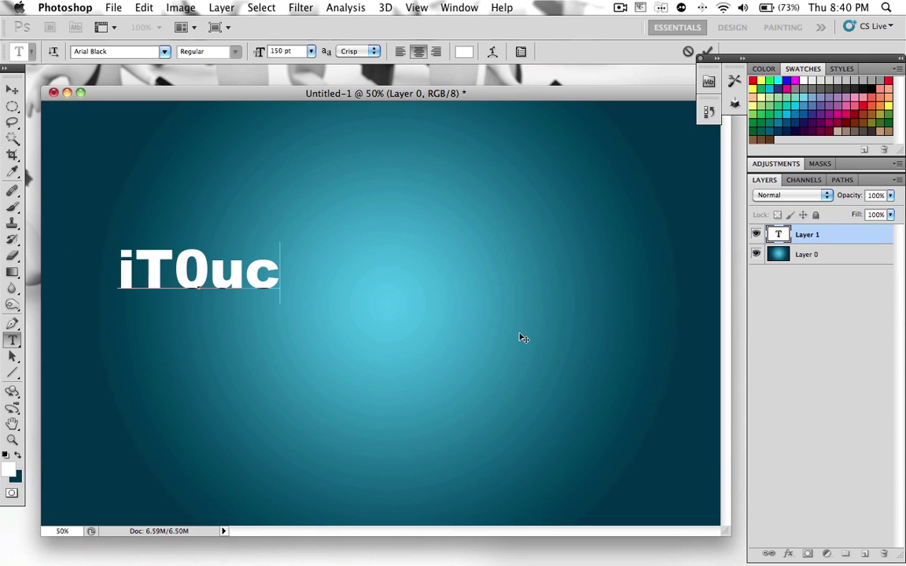
text(hStuff)
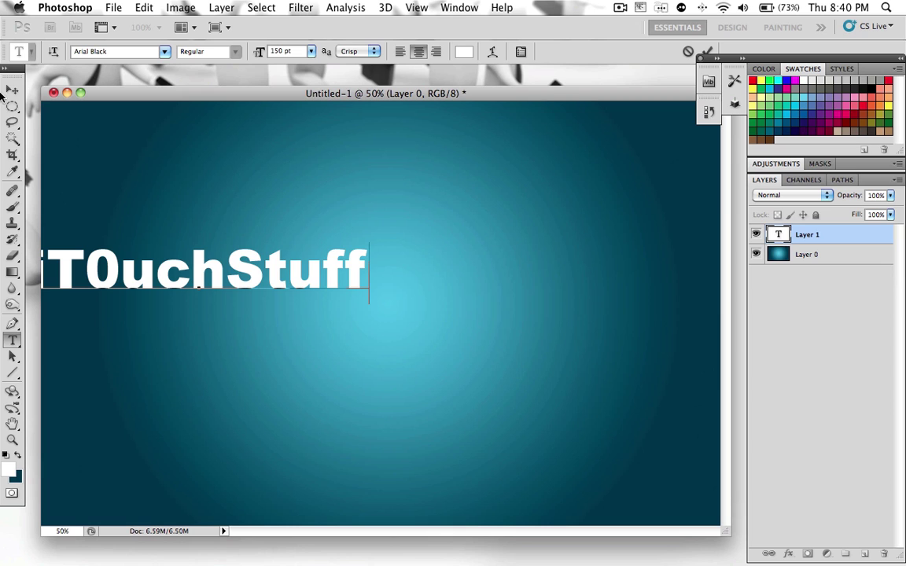
click(12, 89)
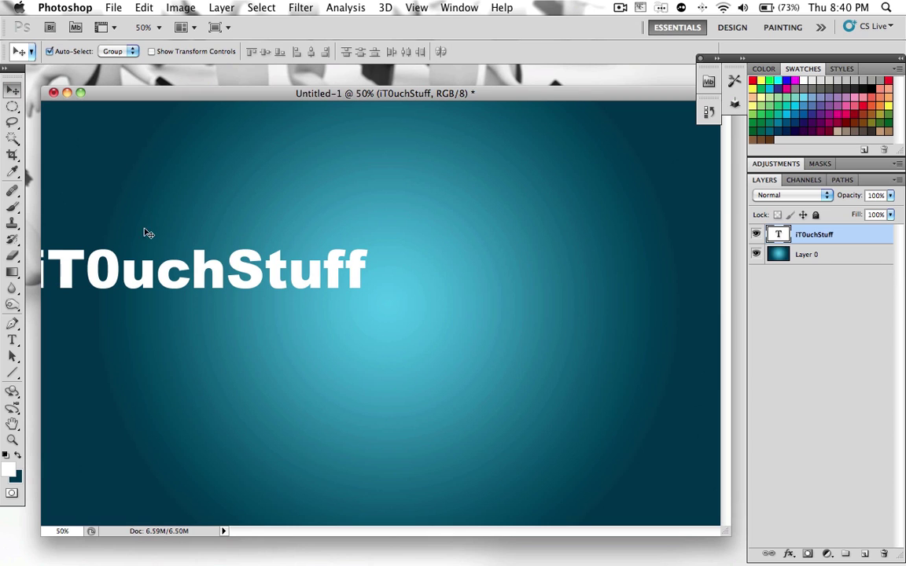
Step: Move the "iT0uchStuff" text to the centre of the canvas and start a Repoussé 3D extrusion from its text layer
drag(148, 272, 325, 297)
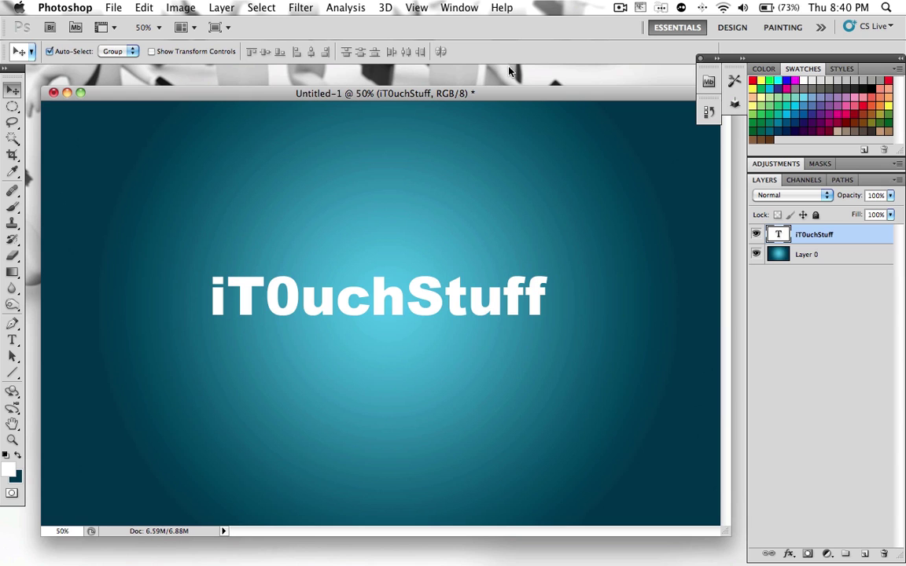
click(386, 7)
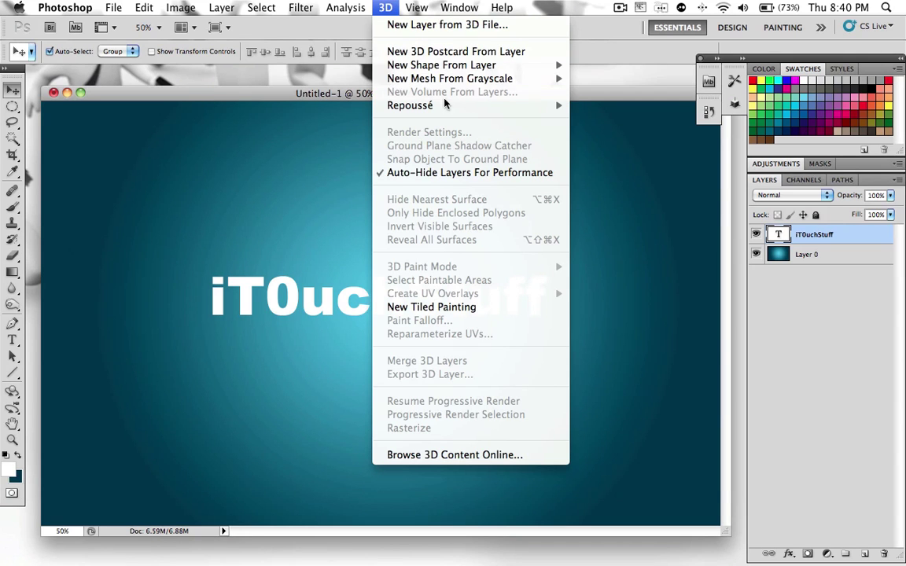
mouse_move(460, 7)
mouse_move(385, 7)
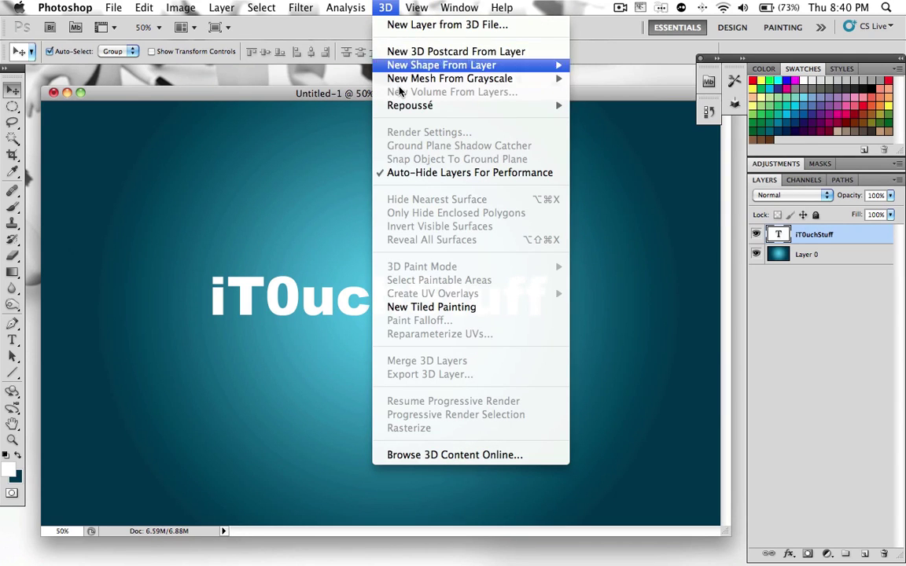
mouse_move(425, 105)
click(612, 107)
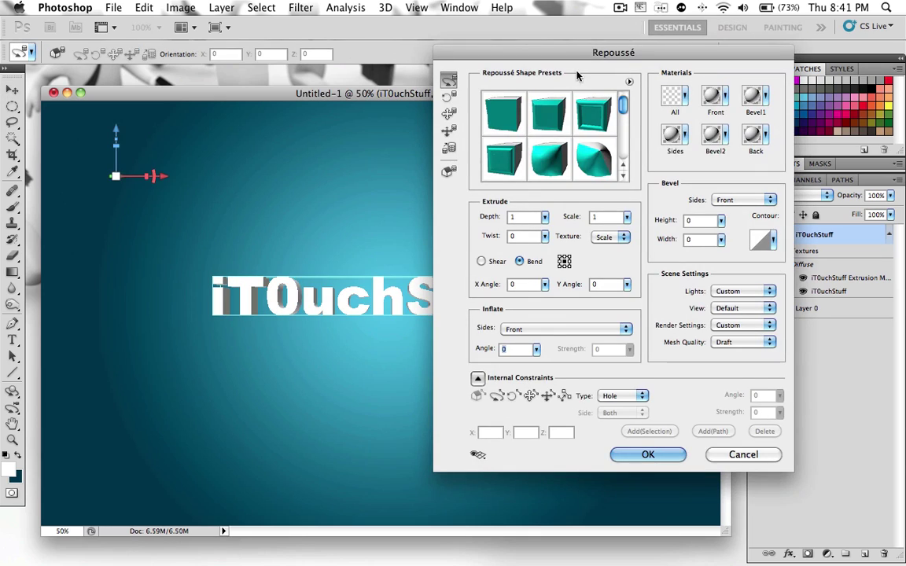
Step: Apply the first Repoussé shape preset, the plain block without bevel, to the text and accept the 3D extrusion
drag(581, 57, 712, 104)
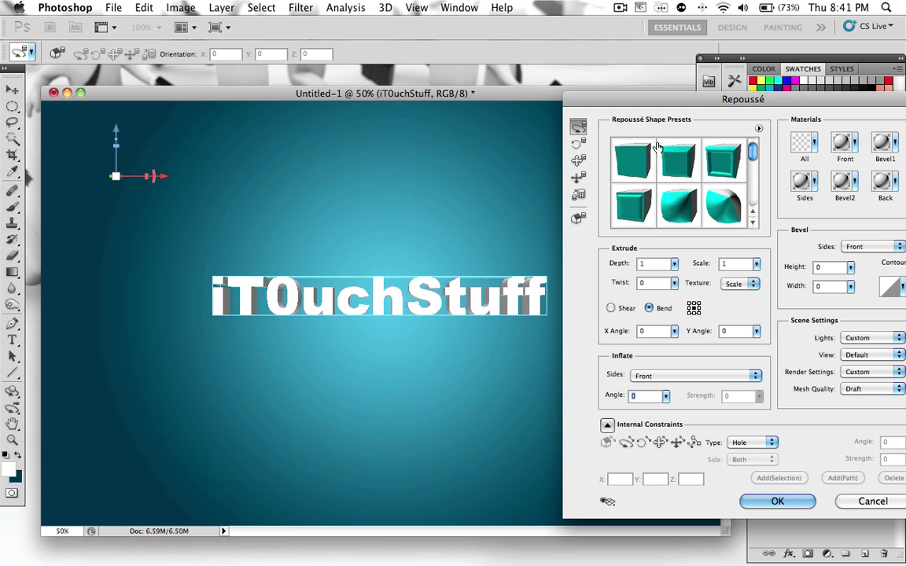
click(640, 172)
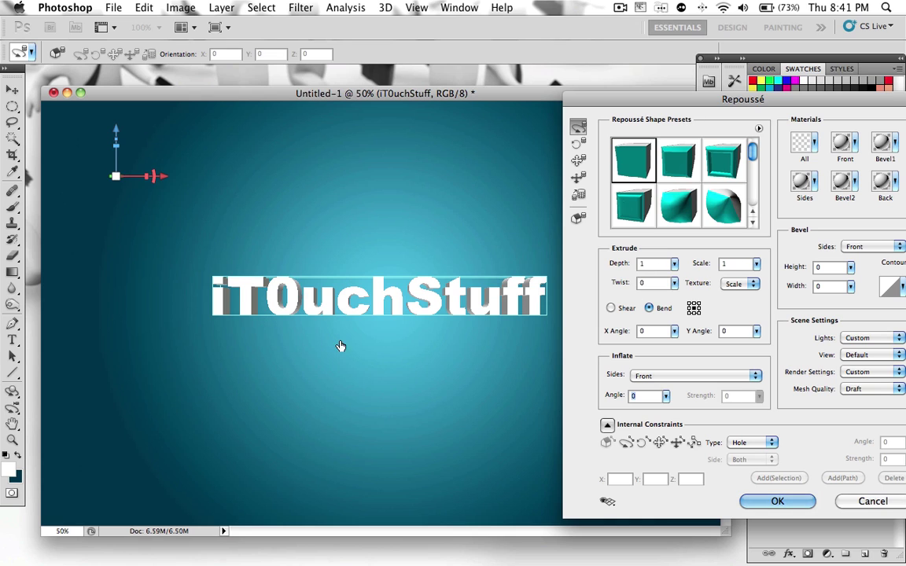
scroll(707, 173, down, 5)
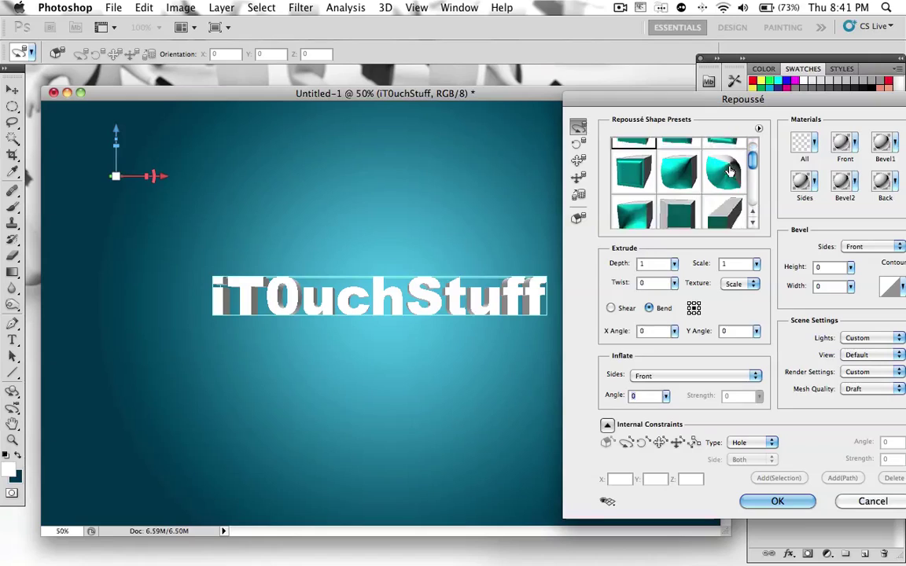
scroll(730, 171, down, 2)
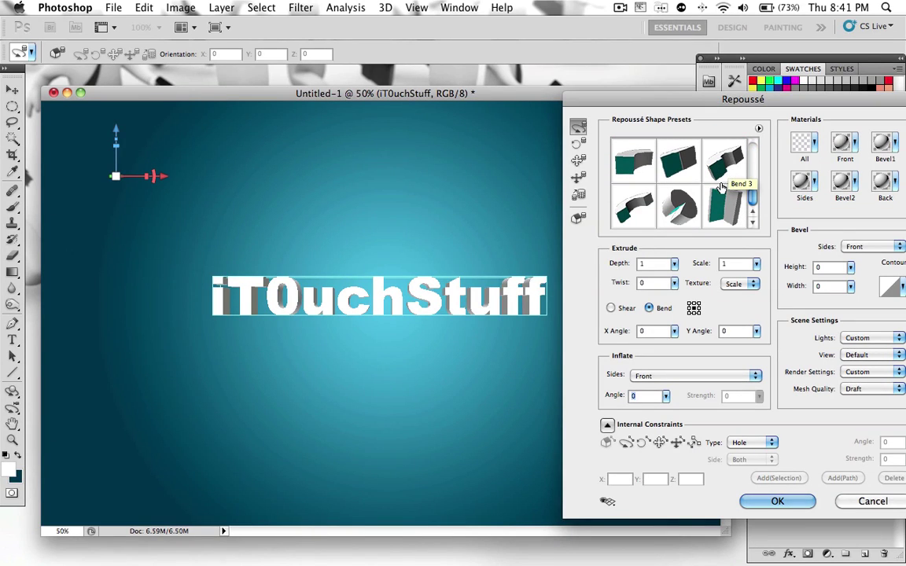
scroll(717, 197, up, 3)
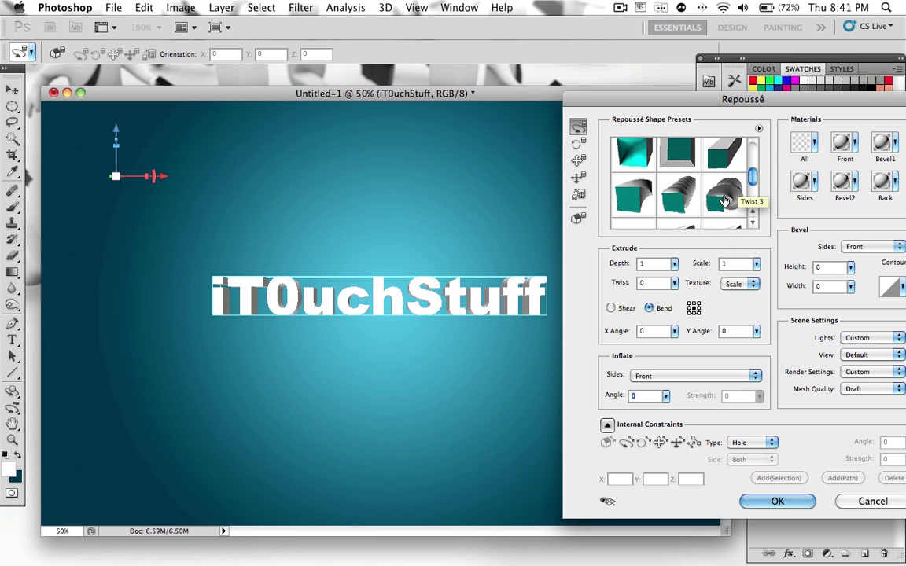
scroll(731, 194, up, 3)
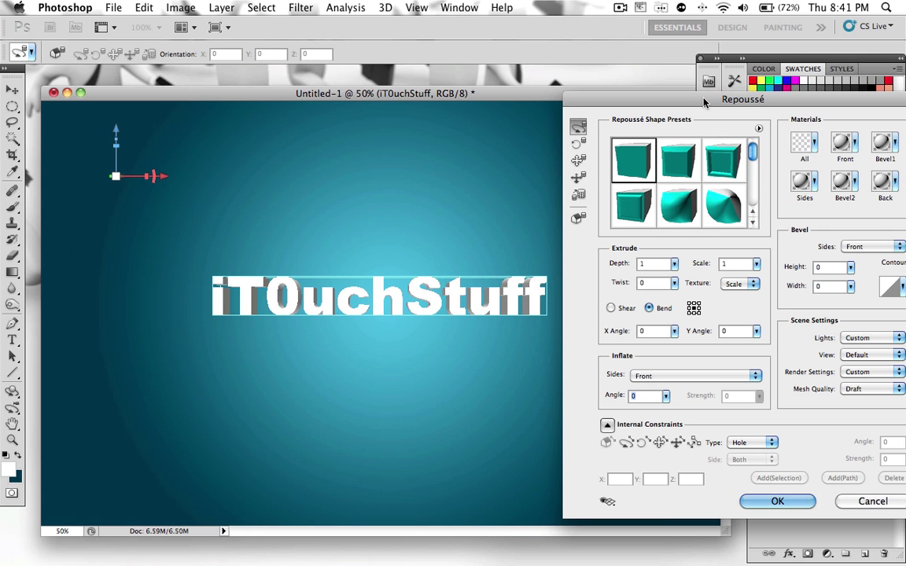
drag(704, 102, 686, 108)
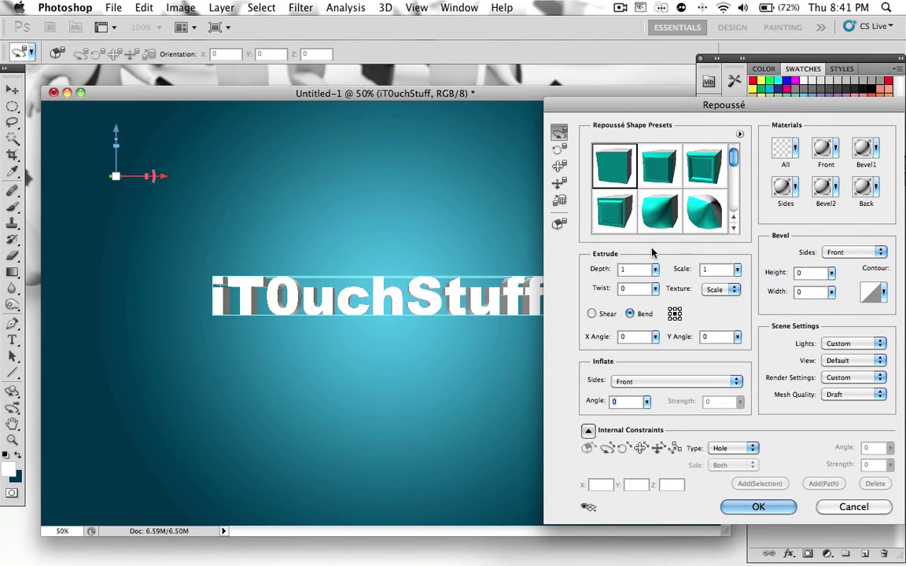
click(759, 507)
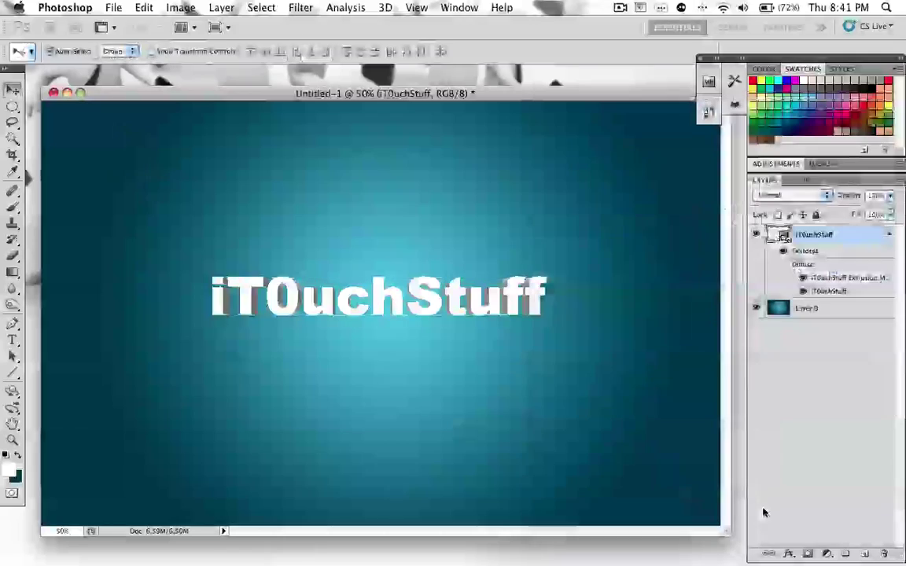